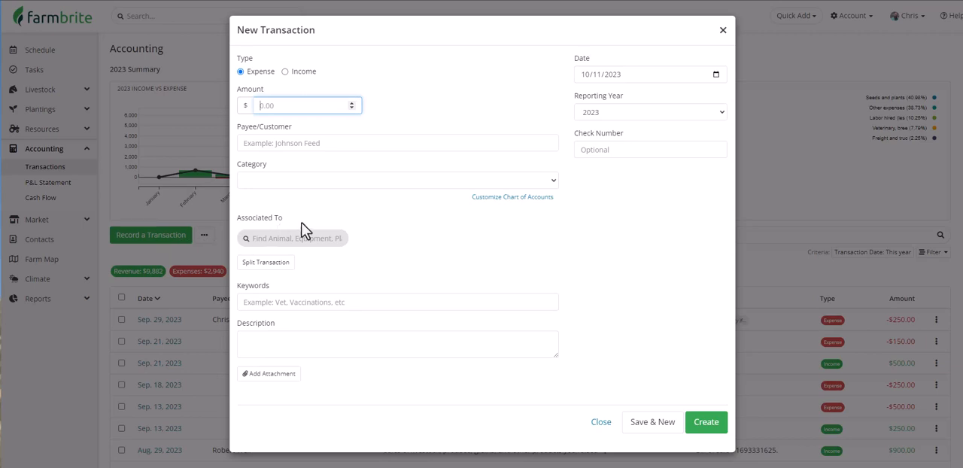
# Review the default category choices for an expense and for an income transaction in the new transaction form.
pyautogui.click(342, 184)
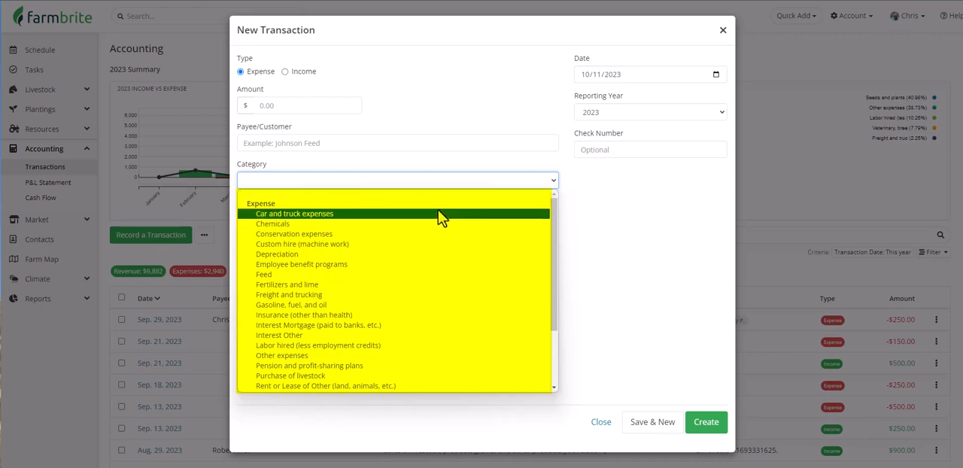
pyautogui.scroll(-1, 442, 217)
pyautogui.scroll(-1, 442, 218)
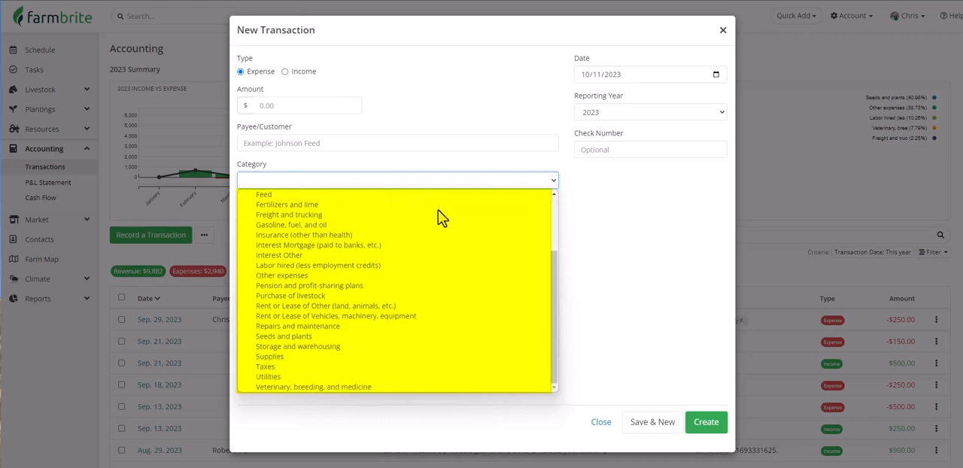
pyautogui.scroll(3, 440, 216)
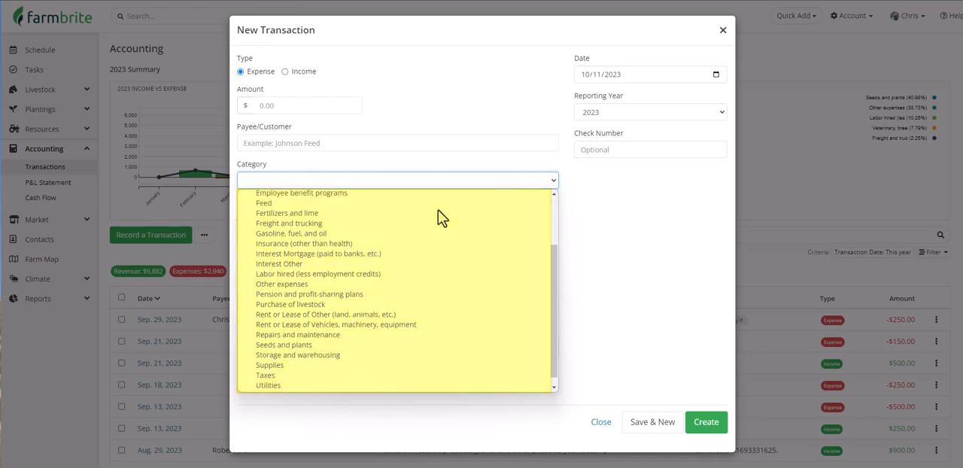
pyautogui.click(310, 72)
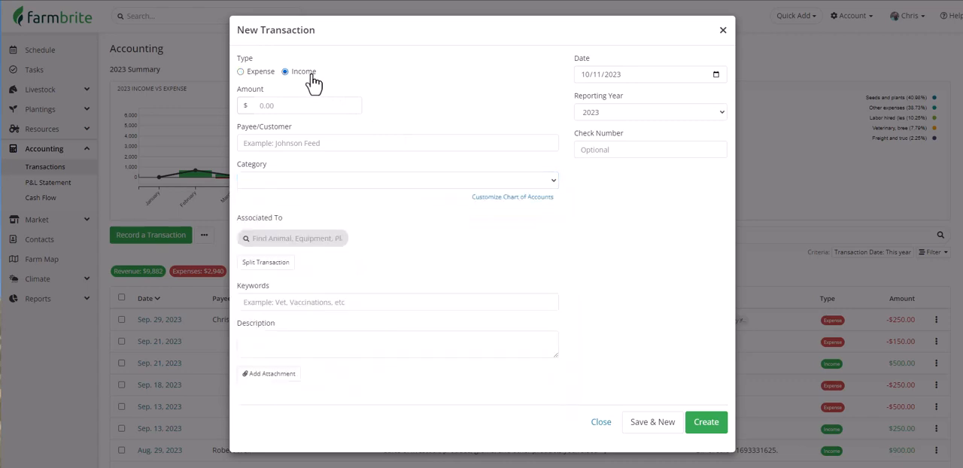
pyautogui.click(403, 180)
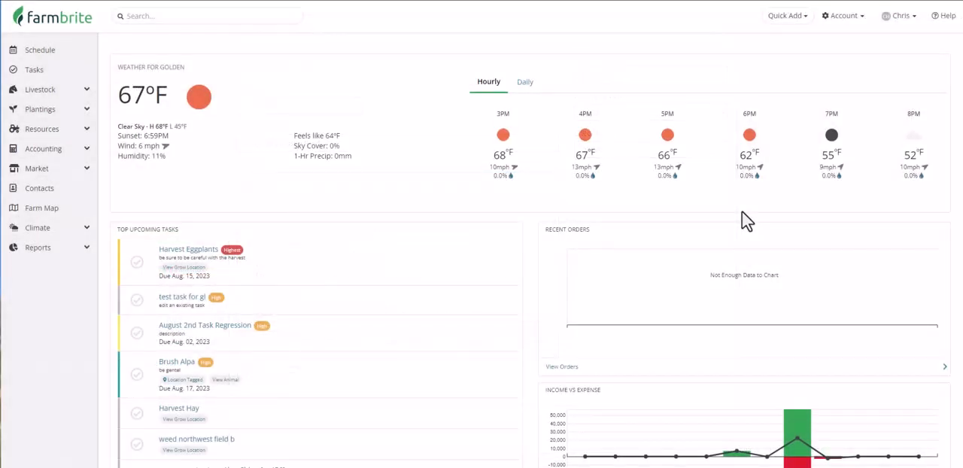
# Open the Chart of Accounts to customize the default categories, and check the actions available for Agricultural program payments.
pyautogui.click(847, 16)
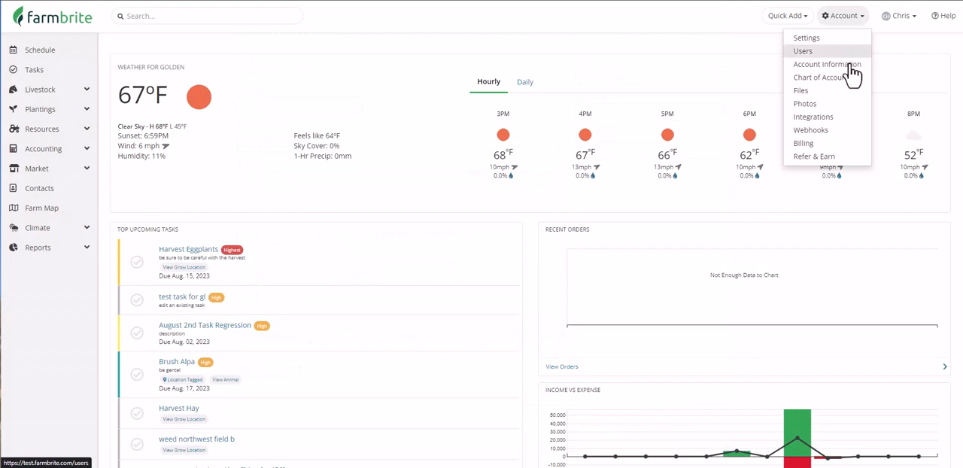
pyautogui.click(823, 78)
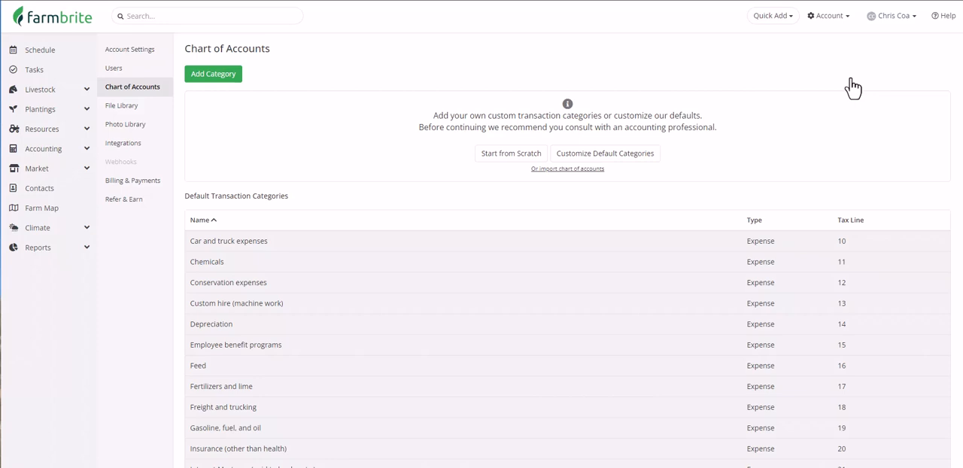
pyautogui.click(647, 161)
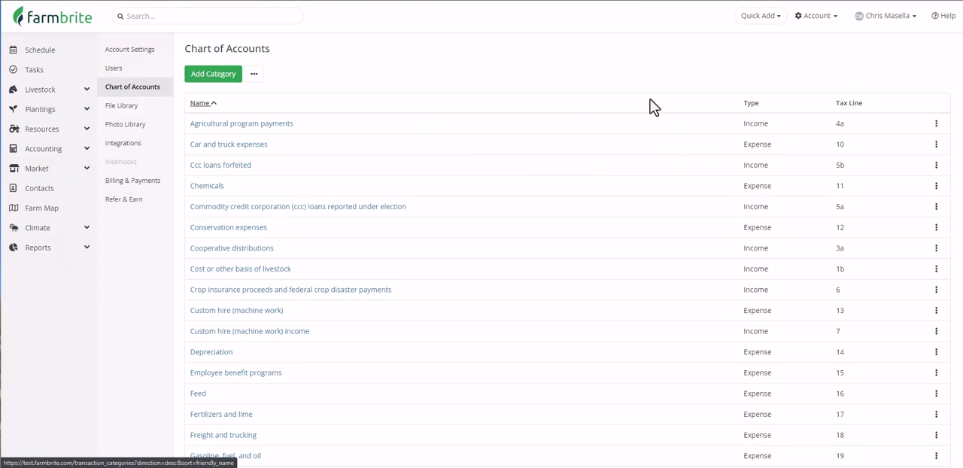
pyautogui.click(936, 128)
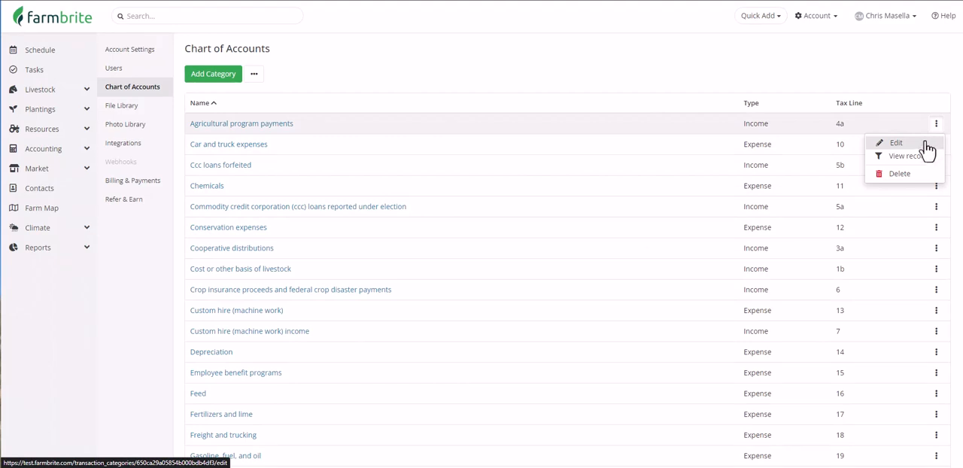
pyautogui.click(918, 81)
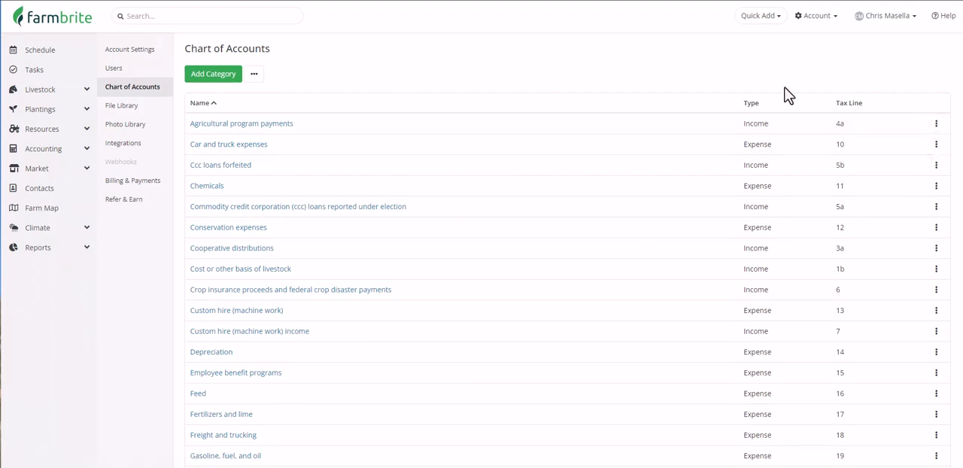
# Create an expense category named Chicken Feed under the parent category Feed, with tax line 16: Feed and accounting code 001.
pyautogui.click(228, 81)
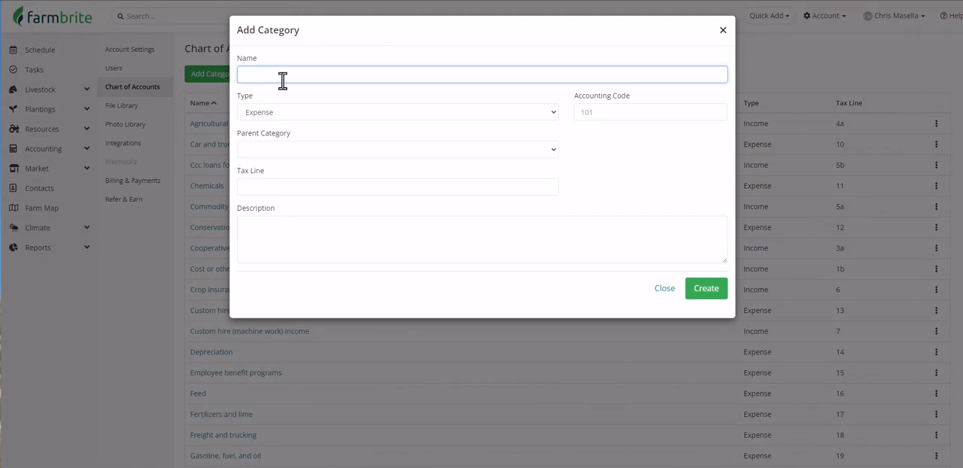
pyautogui.write('Chicken Feed')
pyautogui.click(303, 150)
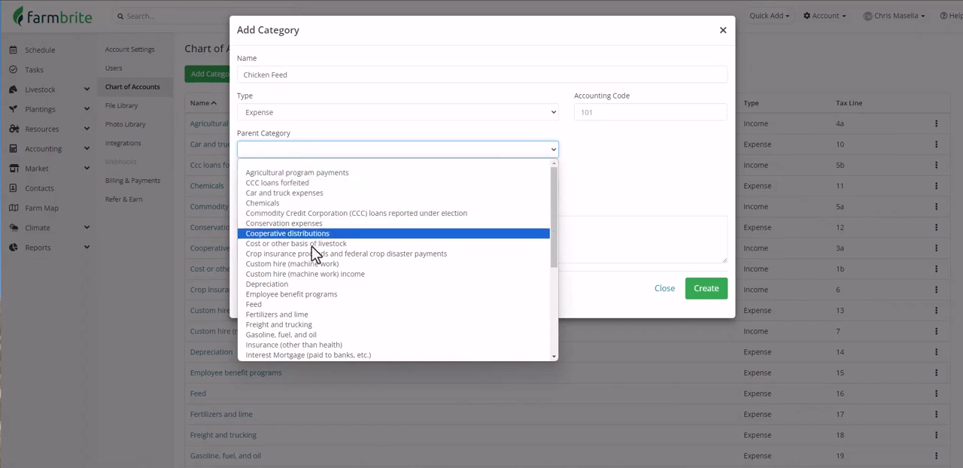
pyautogui.click(319, 305)
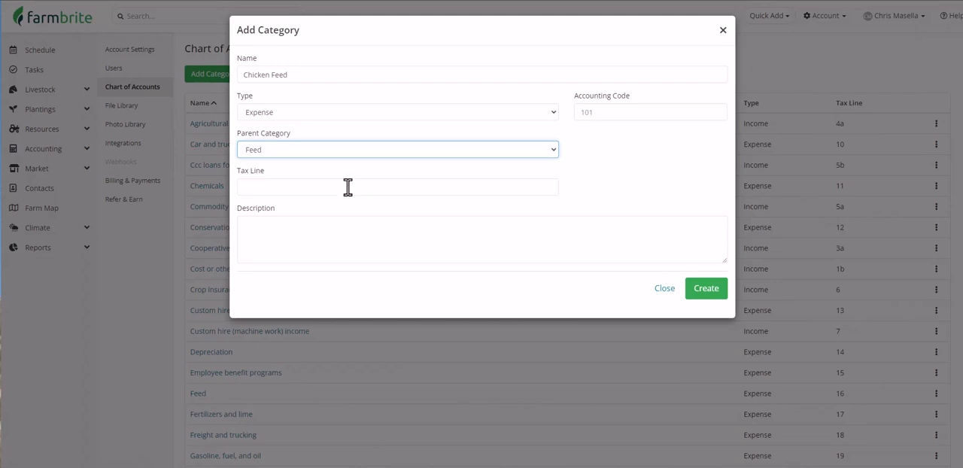
pyautogui.click(348, 191)
pyautogui.write('16')
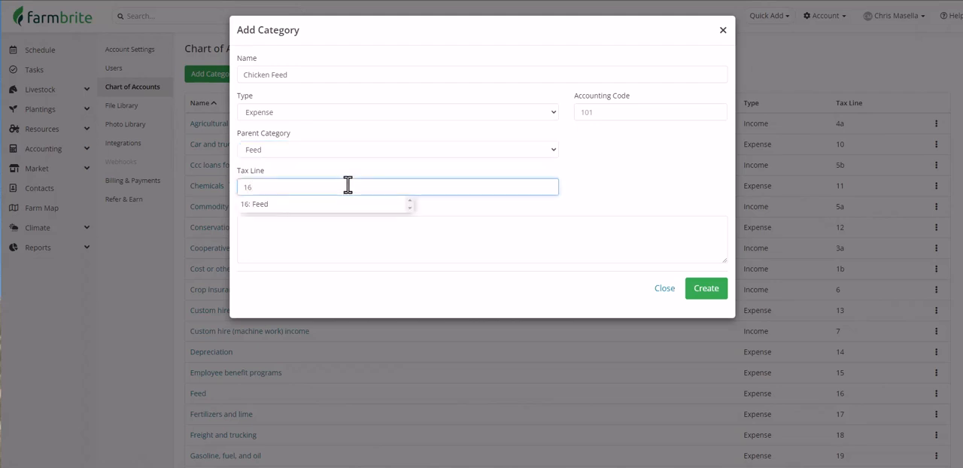
pyautogui.click(350, 205)
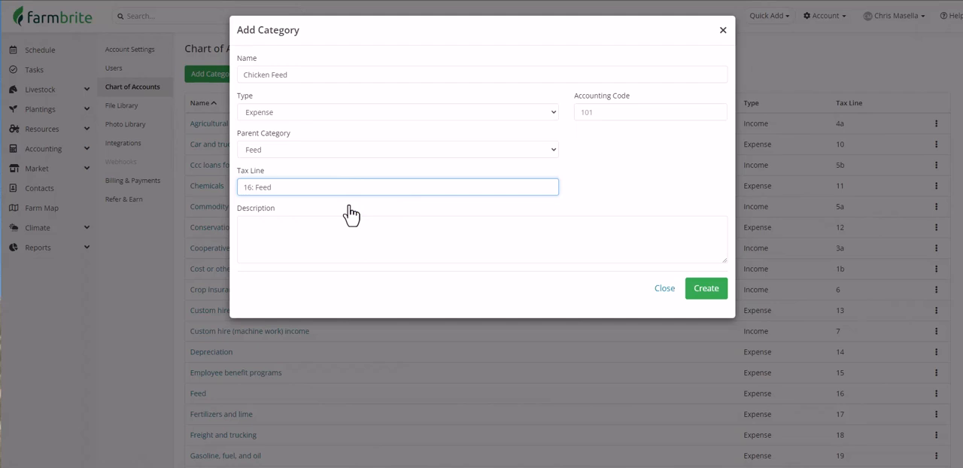
pyautogui.click(590, 118)
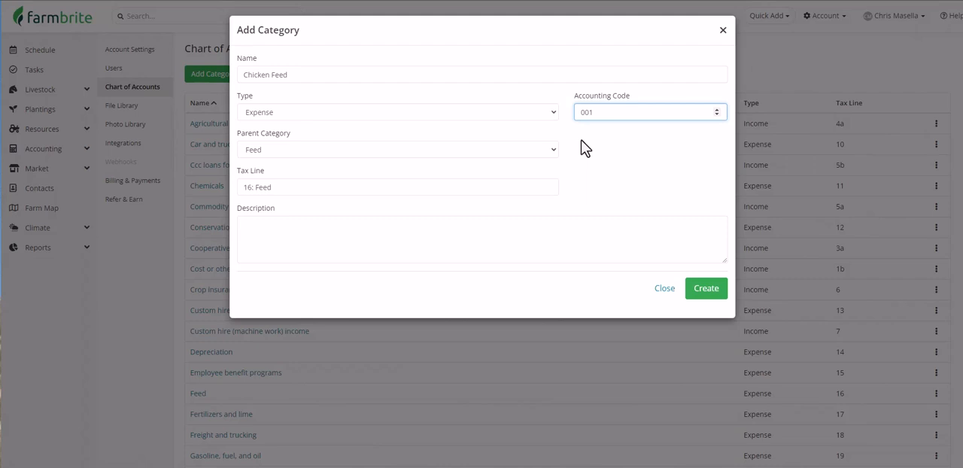
pyautogui.click(701, 294)
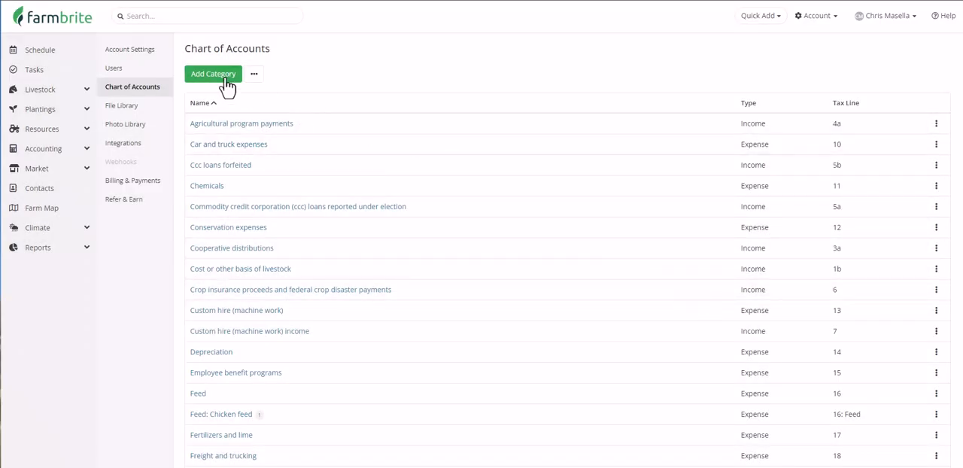
# Create an expense category named Cattle Feed under the parent category Feed, with tax line 16: Feed and accounting code 002.
pyautogui.click(226, 77)
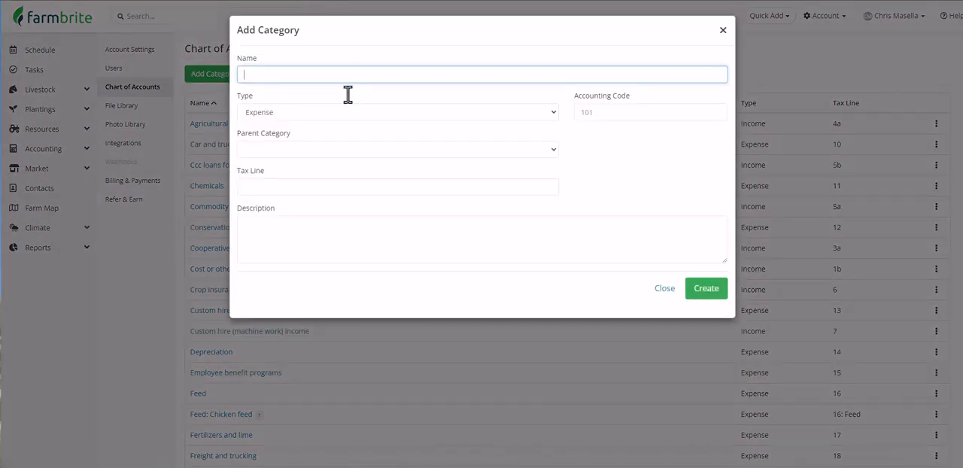
pyautogui.write('Cattle Feed')
pyautogui.click(334, 149)
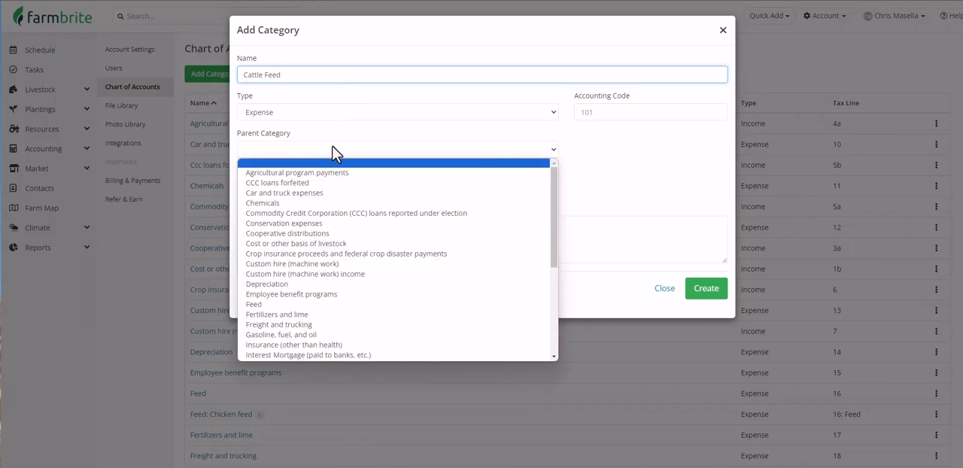
pyautogui.click(333, 305)
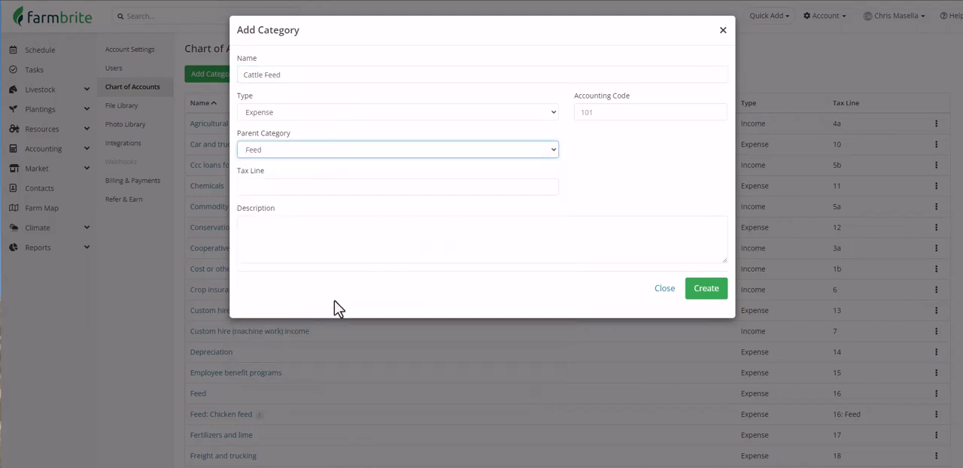
pyautogui.click(331, 187)
pyautogui.write('16')
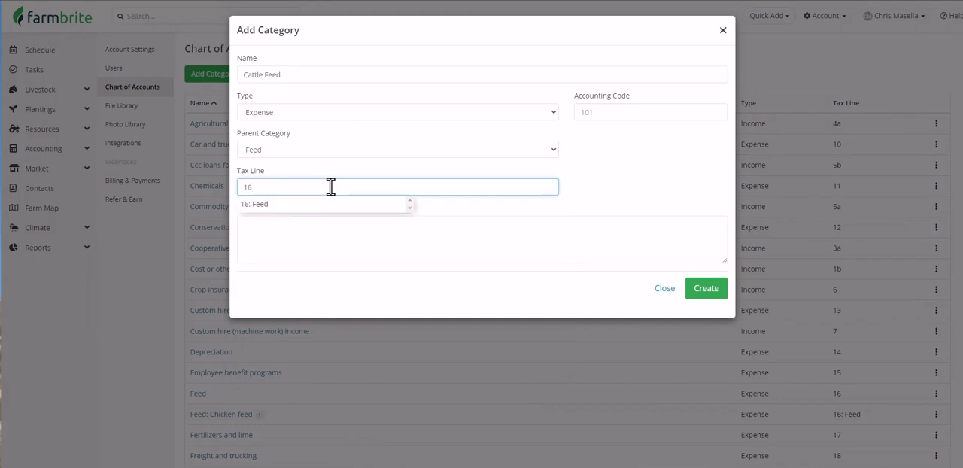
pyautogui.click(332, 205)
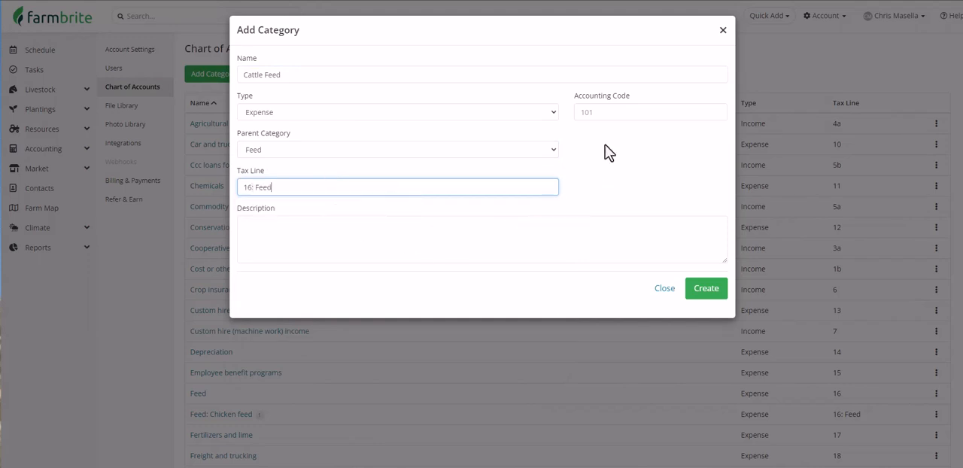
pyautogui.click(614, 112)
pyautogui.write('002')
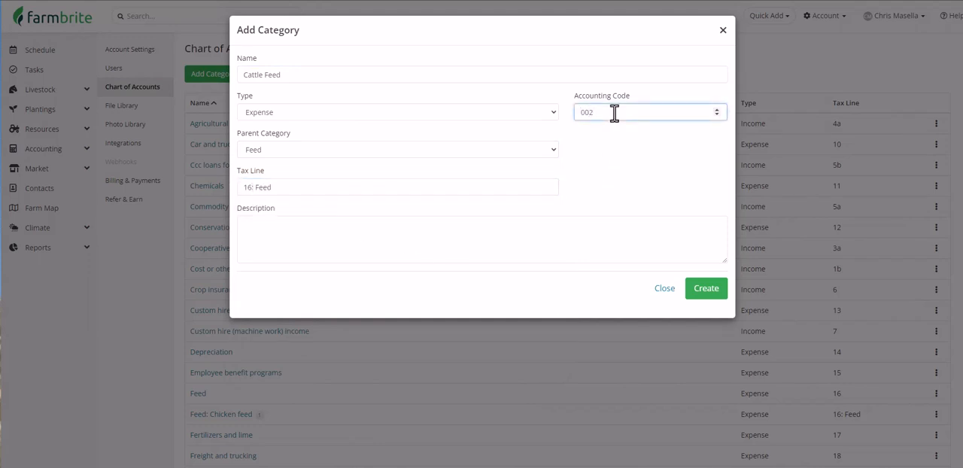
pyautogui.click(697, 293)
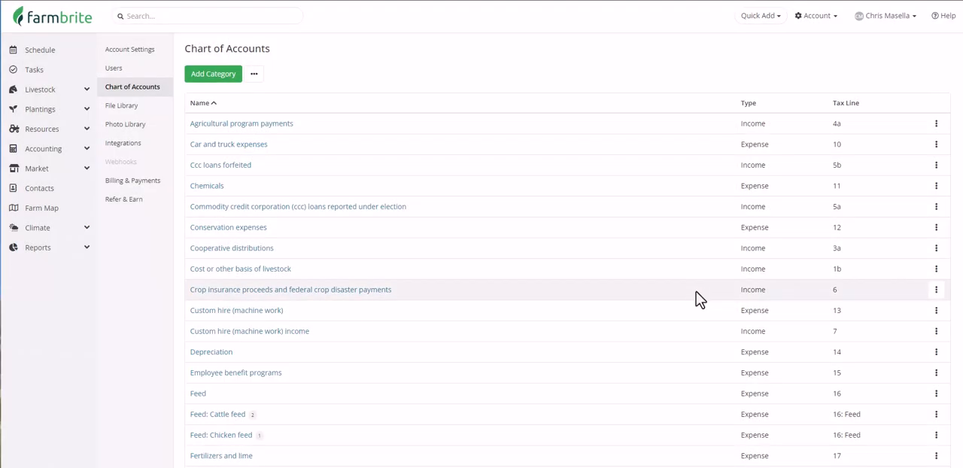
pyautogui.scroll(-2, 696, 292)
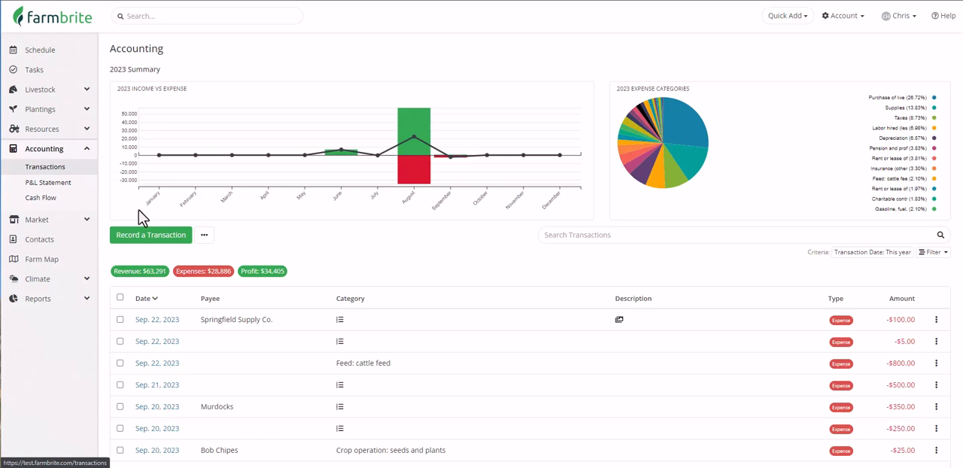
# Start a new expense transaction of $42.75 with Springfield Supply Co. as the payee.
pyautogui.click(171, 235)
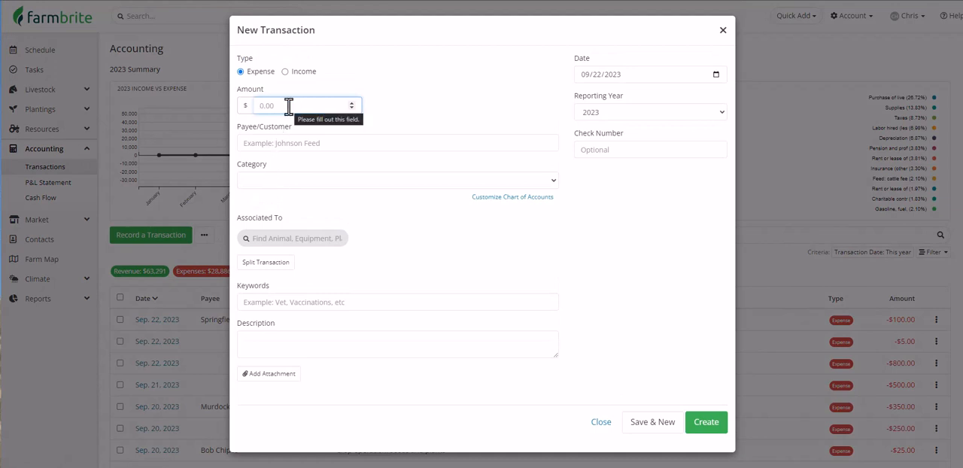
pyautogui.write('42.75')
pyautogui.click(301, 142)
pyautogui.click(311, 161)
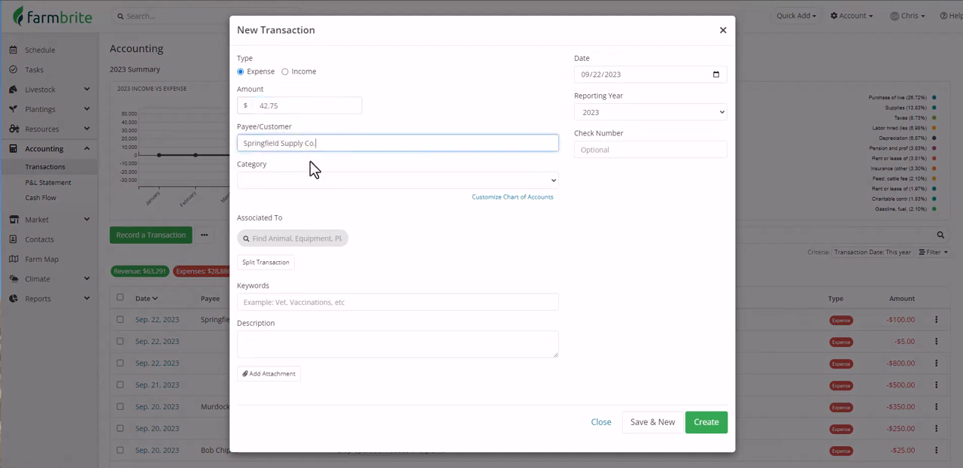
# Categorize the transaction as Feed: Chicken feed, associate it with the Chickens - Rhode Island Reds animal group, and create it.
pyautogui.click(319, 181)
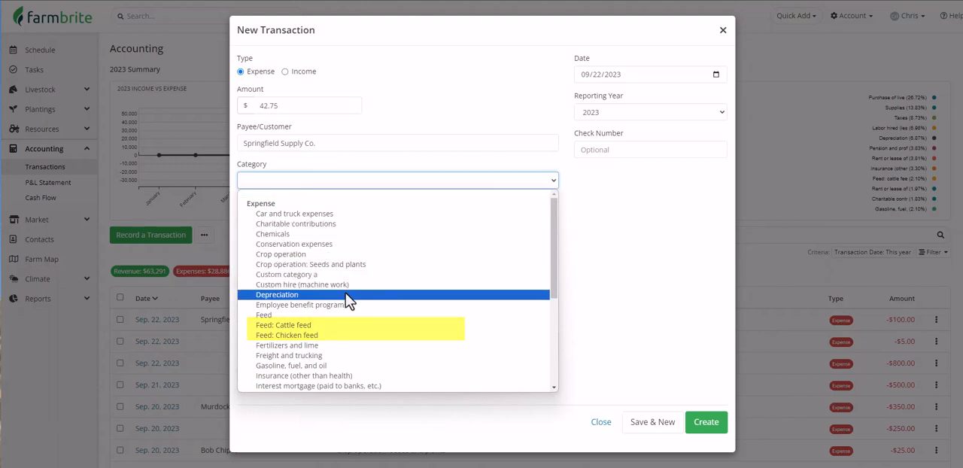
pyautogui.click(359, 335)
pyautogui.click(331, 238)
pyautogui.write('chick')
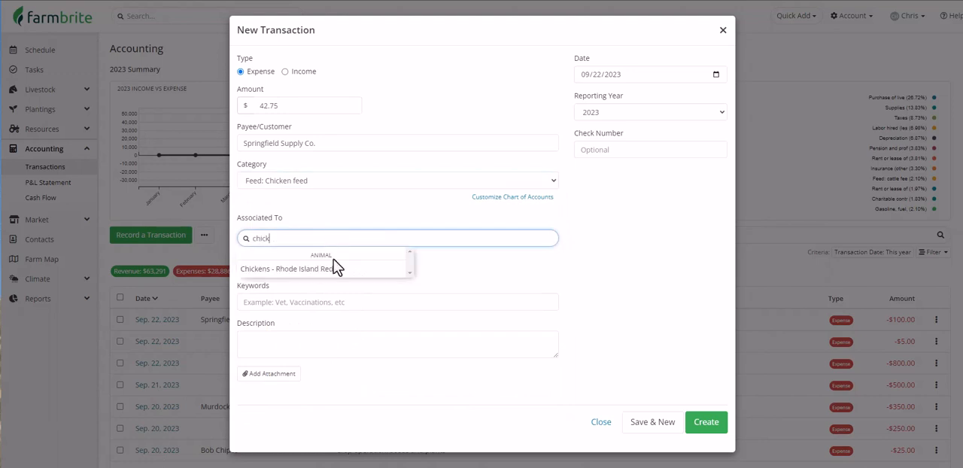
pyautogui.click(334, 271)
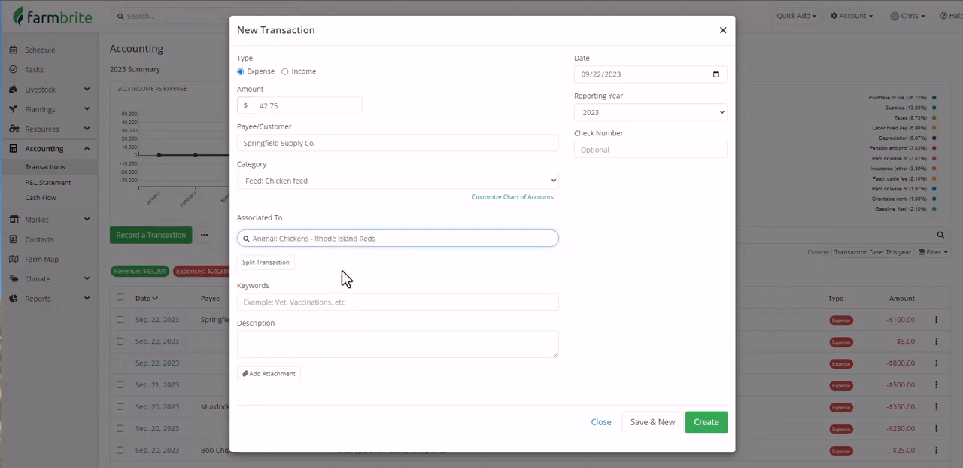
pyautogui.click(707, 423)
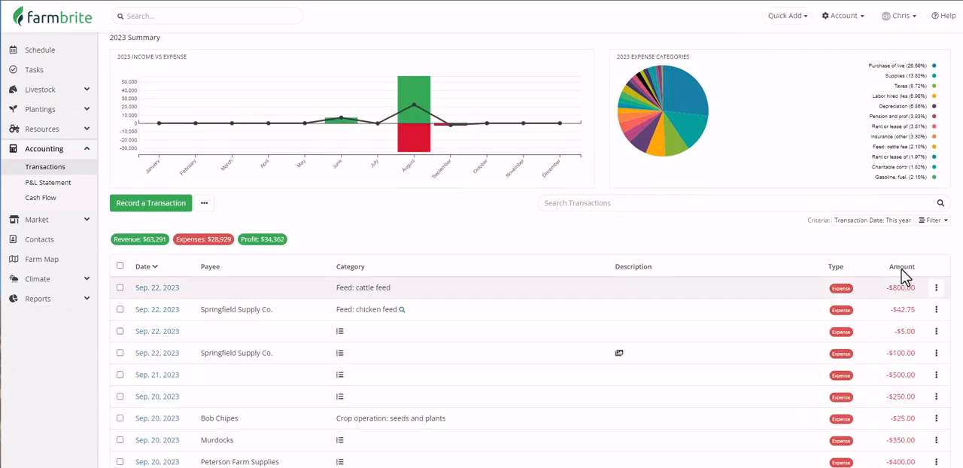
# Filter this year's transactions by the category Feed: Chicken feed.
pyautogui.click(933, 219)
pyautogui.click(835, 316)
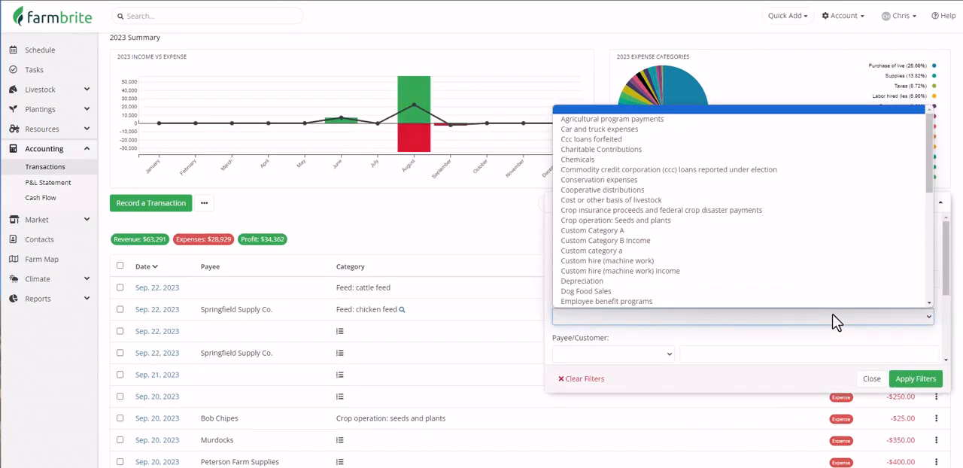
pyautogui.scroll(-5, 828, 234)
pyautogui.click(828, 230)
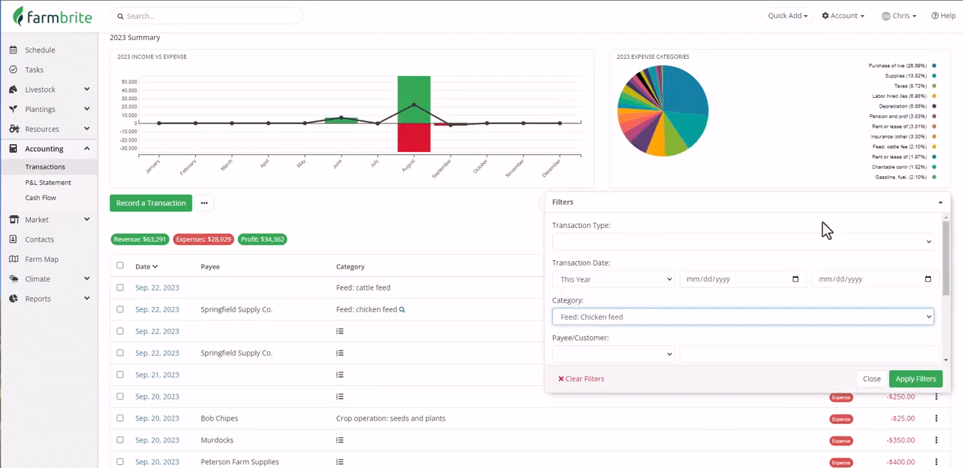
pyautogui.click(917, 378)
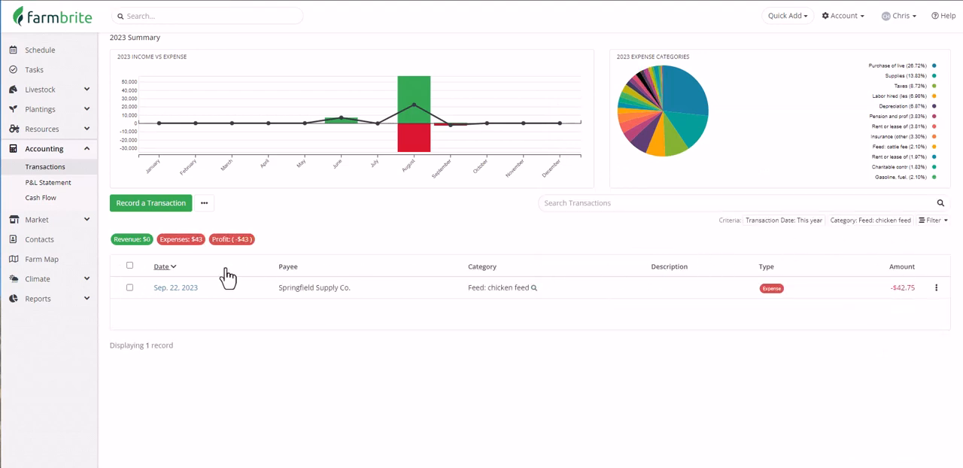
# Open the standard Profit & Loss report and examine the Feed subcategories in its expenses section.
pyautogui.click(74, 299)
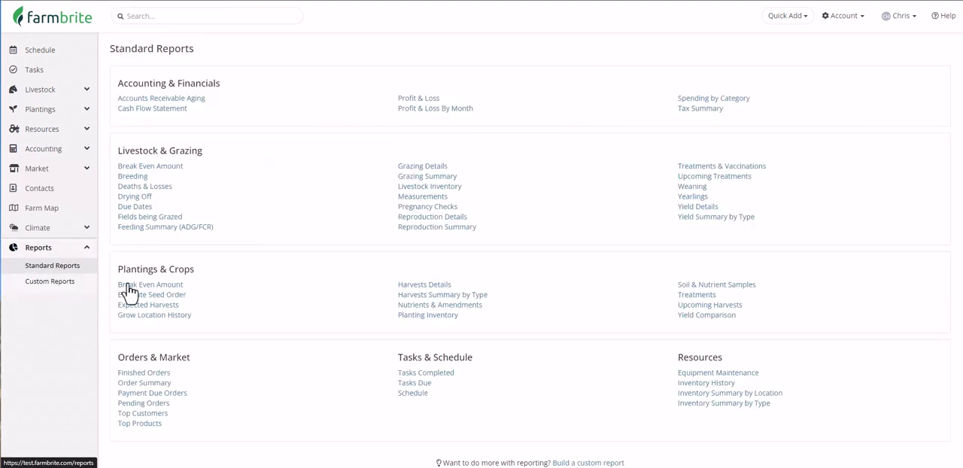
pyautogui.click(435, 99)
pyautogui.scroll(-7, 475, 171)
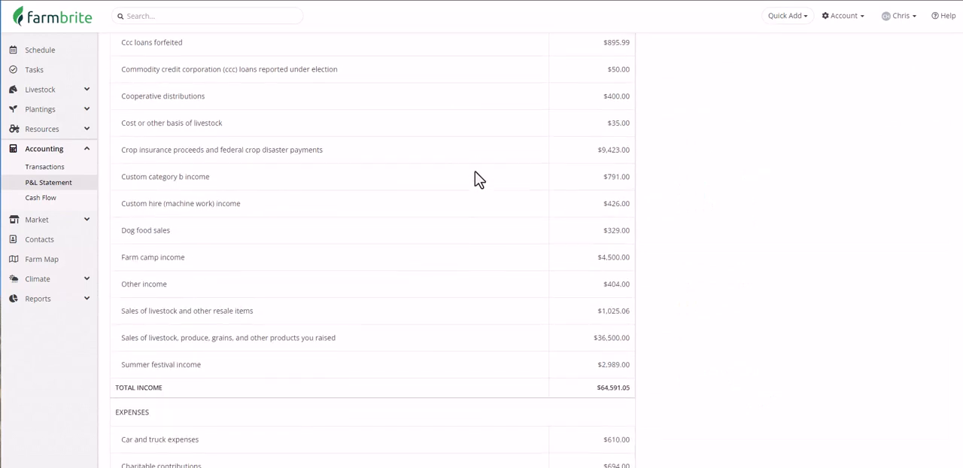
pyautogui.scroll(-3, 475, 172)
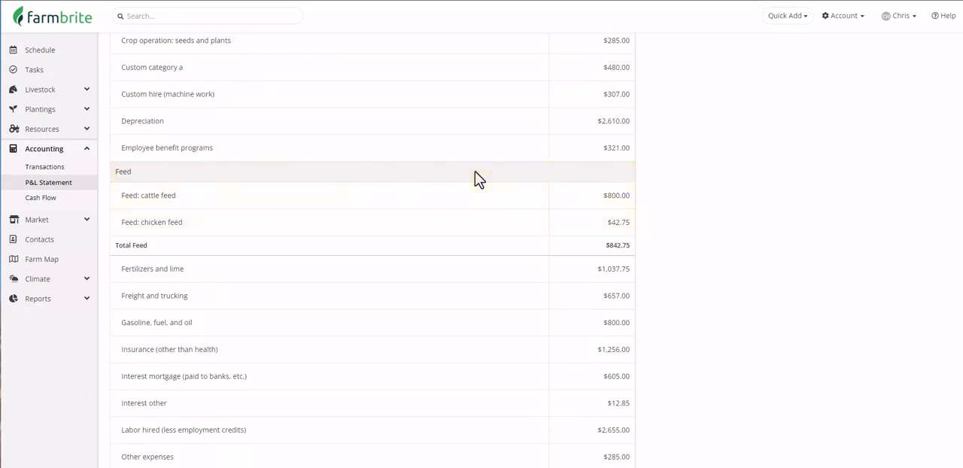
# Open the standard Tax Summary report and examine the expense line 16: feed.
pyautogui.click(87, 300)
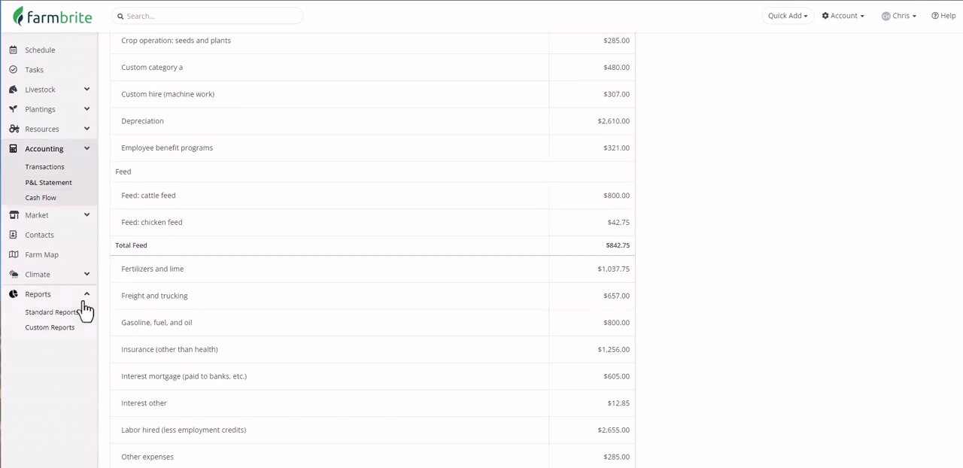
pyautogui.click(75, 266)
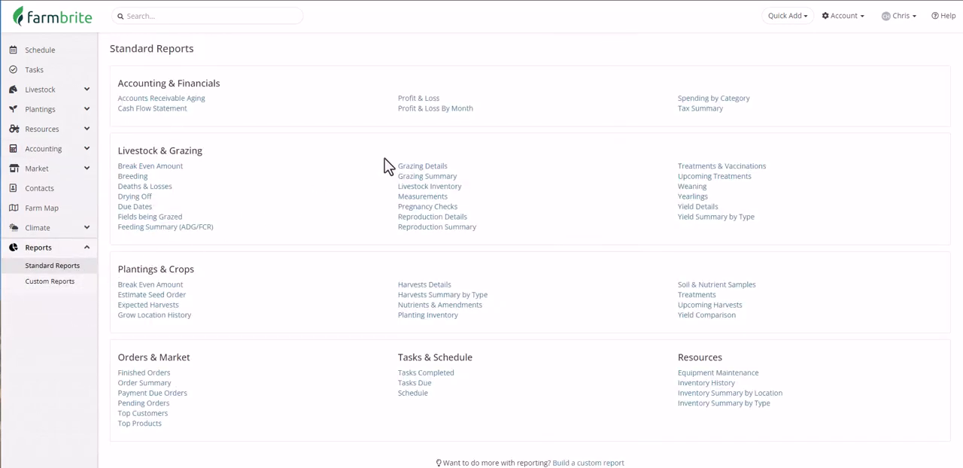
pyautogui.click(693, 110)
pyautogui.scroll(-6, 683, 181)
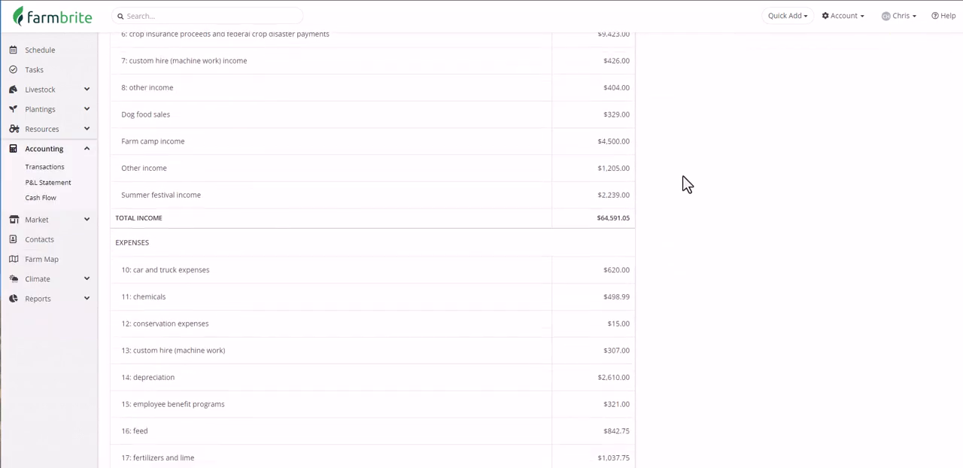
pyautogui.scroll(-3, 683, 179)
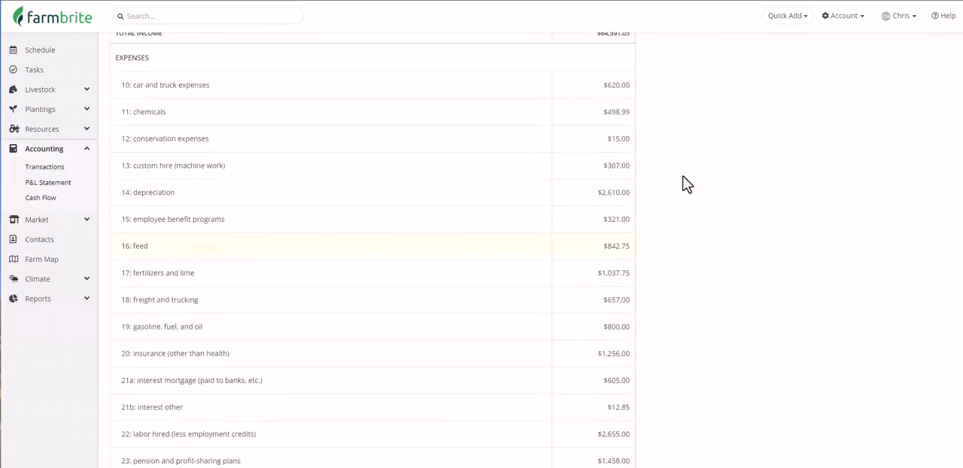